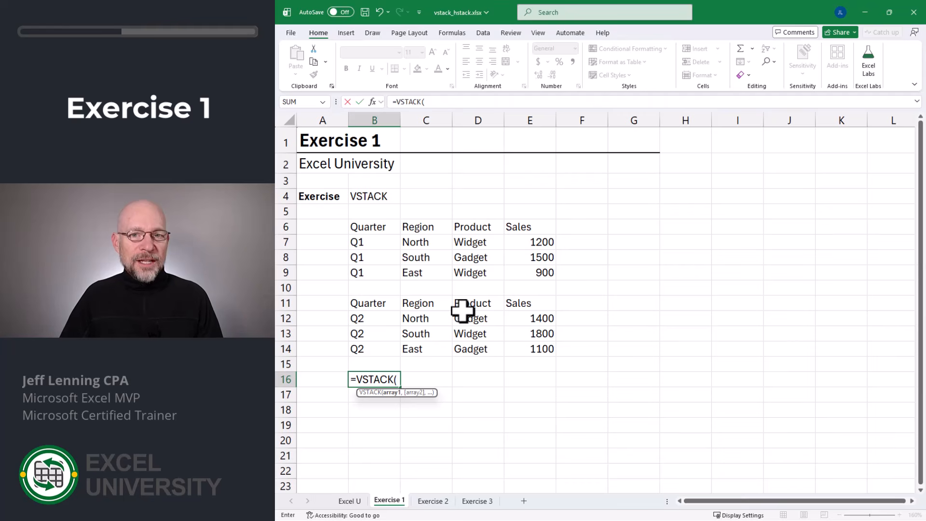
Step: Complete the VSTACK formula in B16 to stack the Q1 table B6:E9, headers included, over the Q2 rows B12:E14
drag(372, 227, 554, 272)
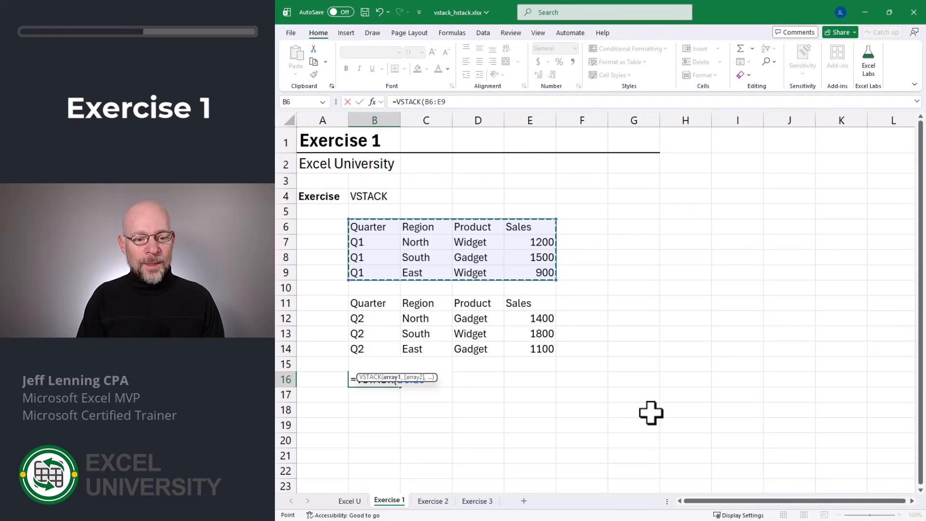
text(,)
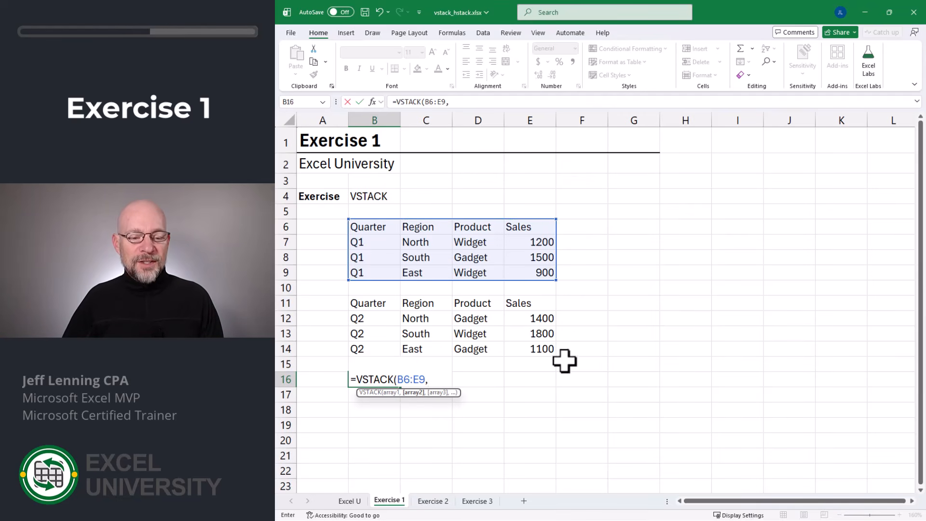
drag(369, 318, 533, 352)
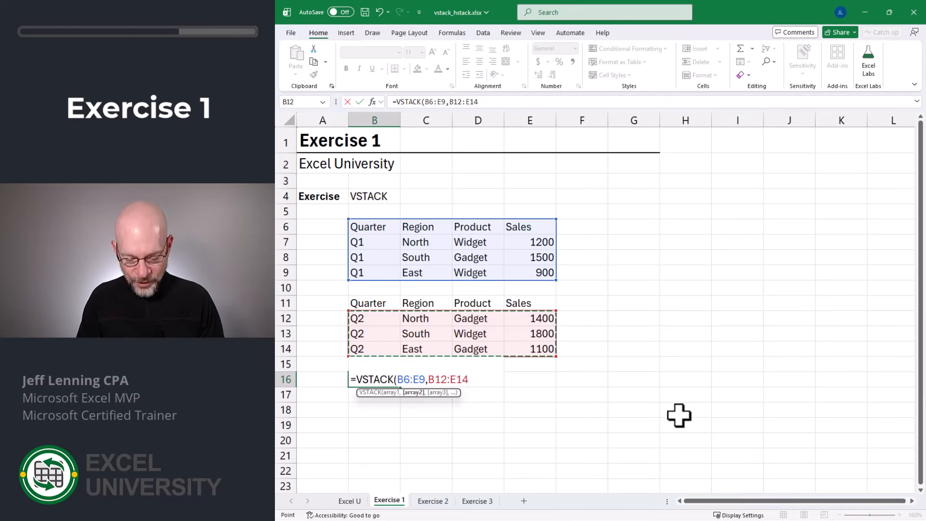
key(Return)
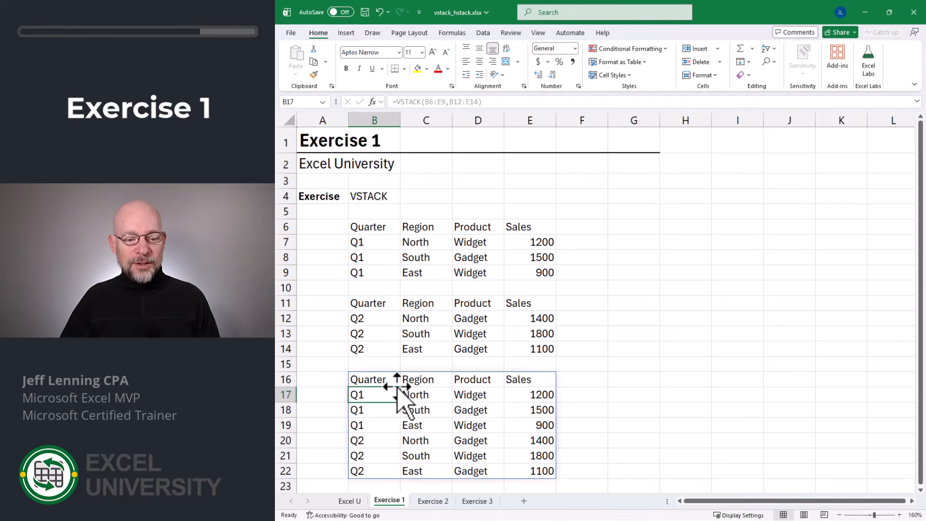
key(Up)
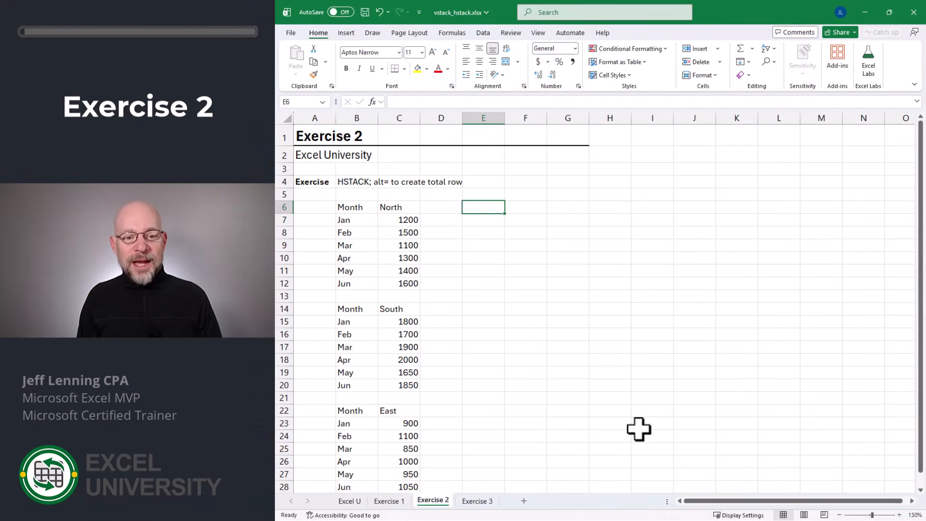
Step: On the Exercise 2 sheet, enter an HSTACK formula in E6 combining B6:C12, C14:C20 and C22:C28
text(=hsta)
key(Tab)
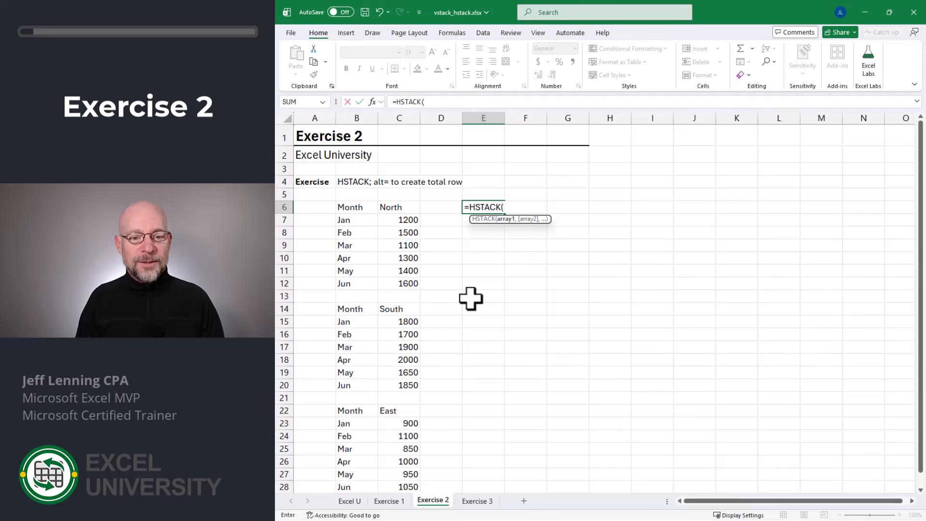
click(357, 207)
drag(357, 206, 415, 285)
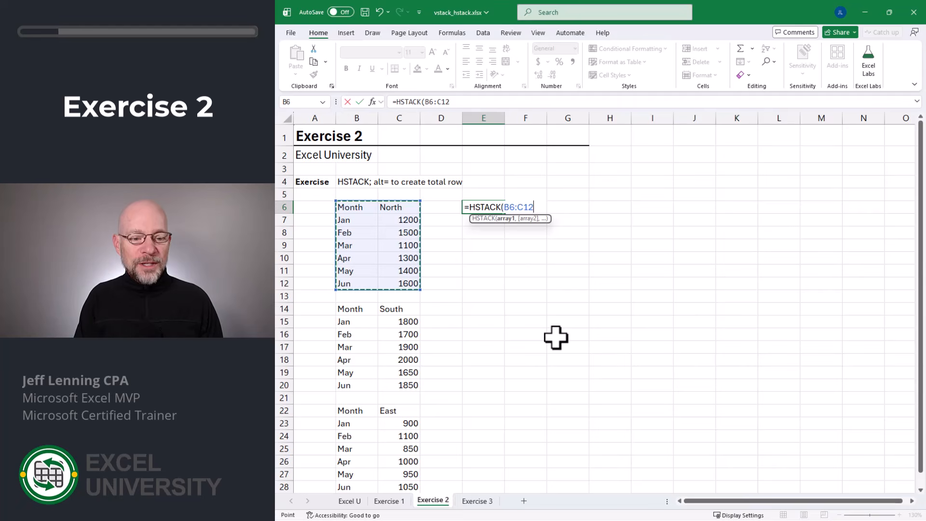
text(,)
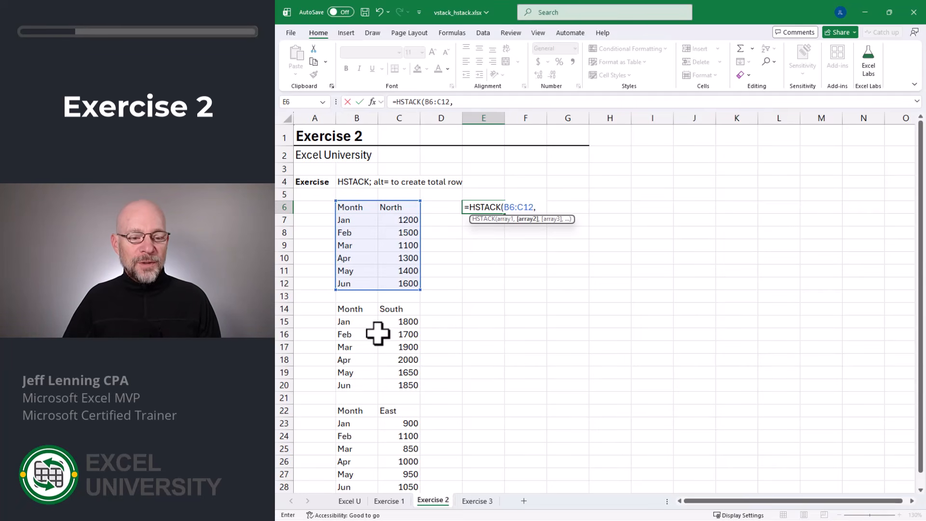
drag(395, 311, 398, 383)
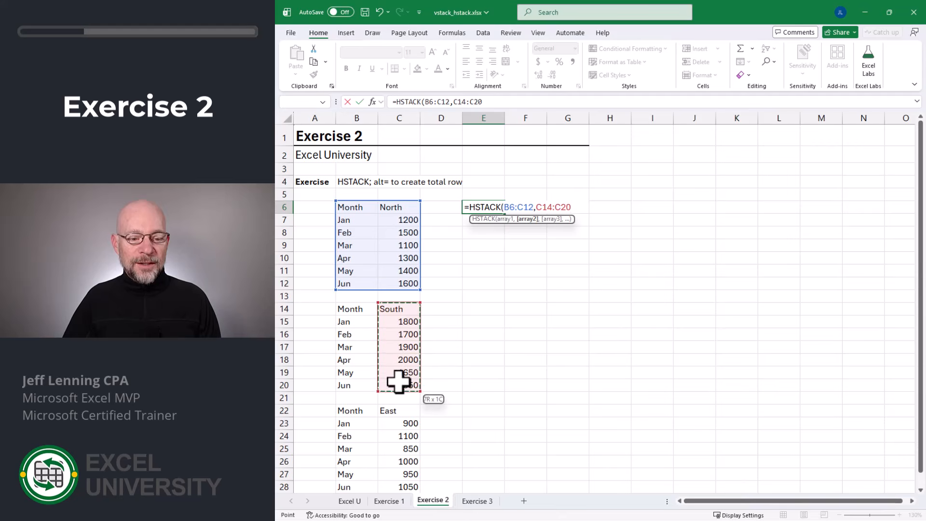
text(,)
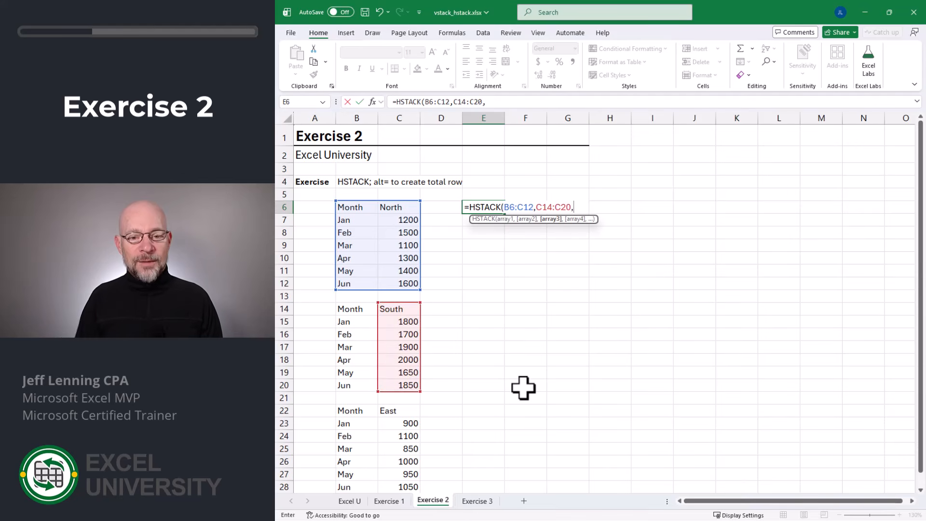
drag(404, 415, 408, 485)
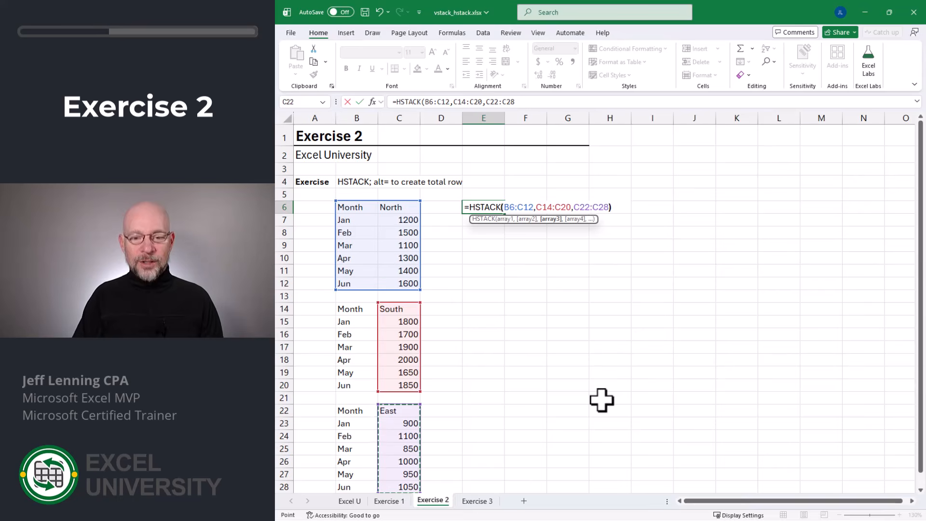
text())
key(Return)
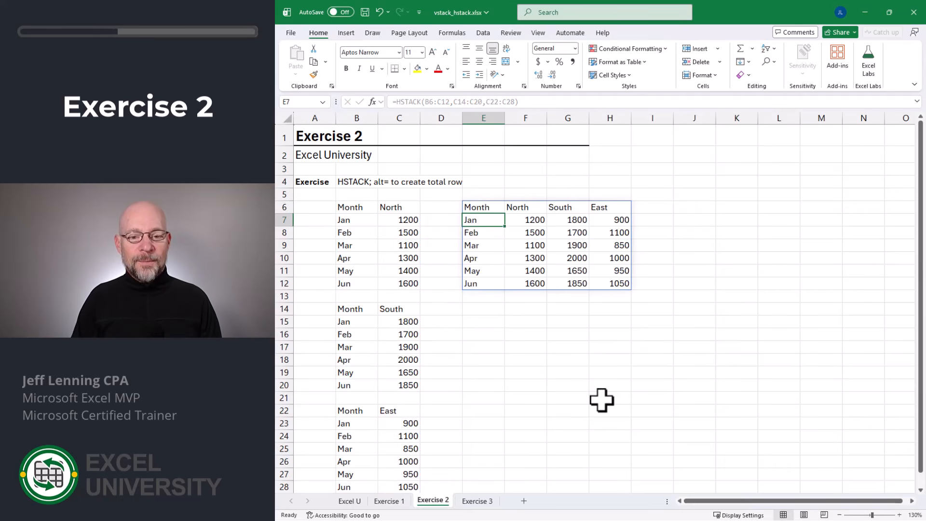
key(Up)
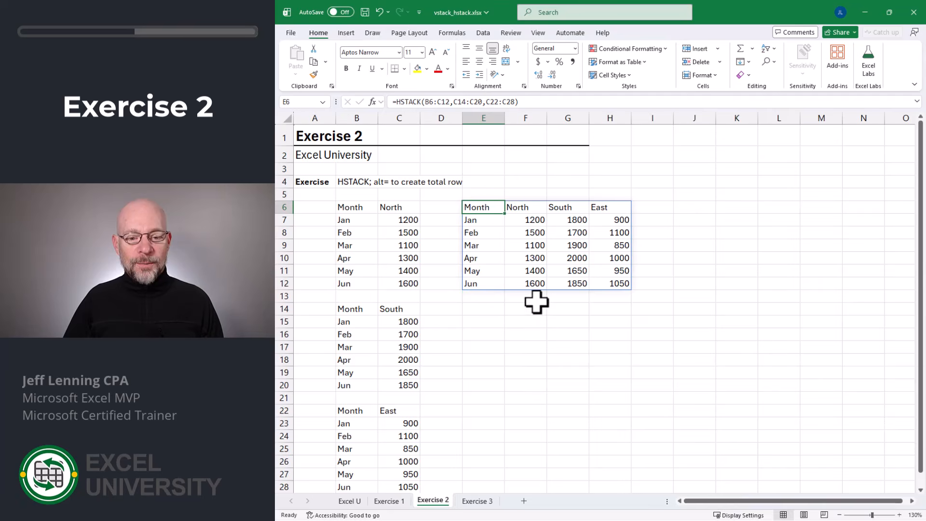
Step: Add a total row below the combined table, with AutoSum formulas in F13:H13 and the label Total in E13
drag(533, 295, 599, 296)
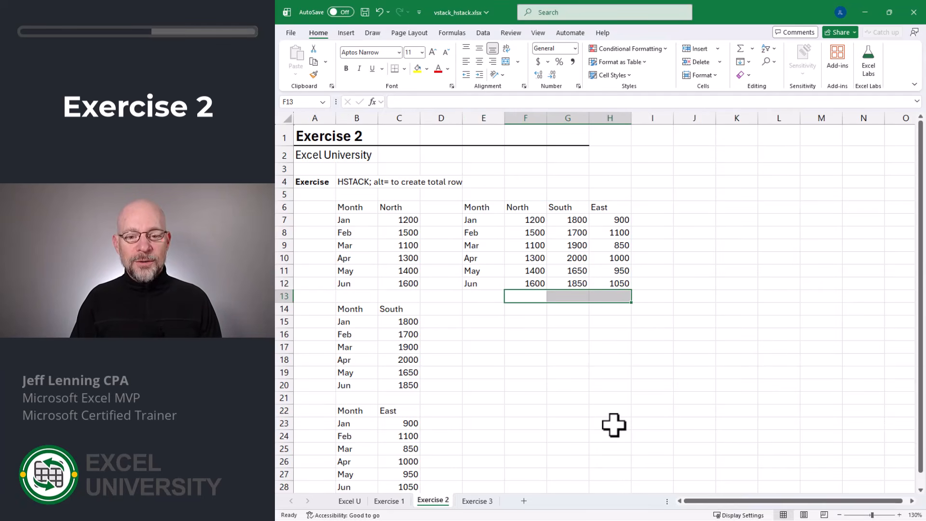
key(alt+equal)
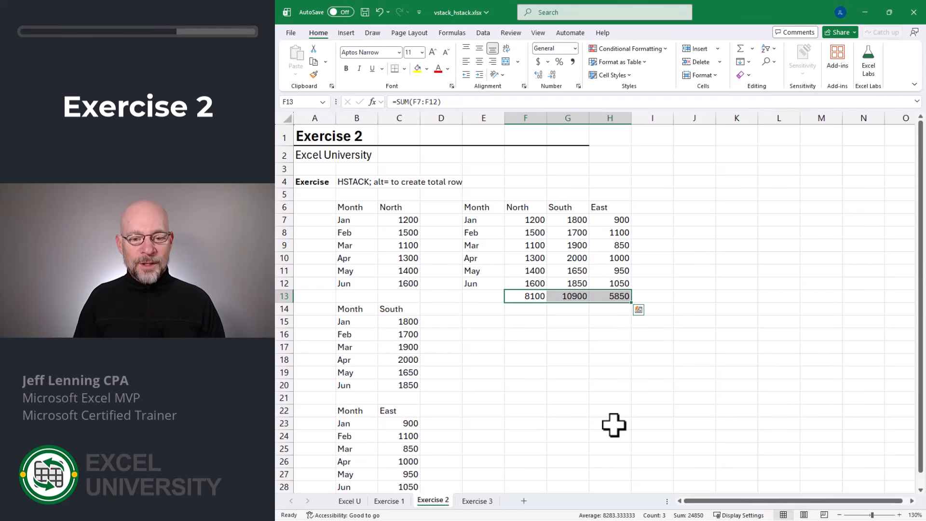
key(Left)
text(To)
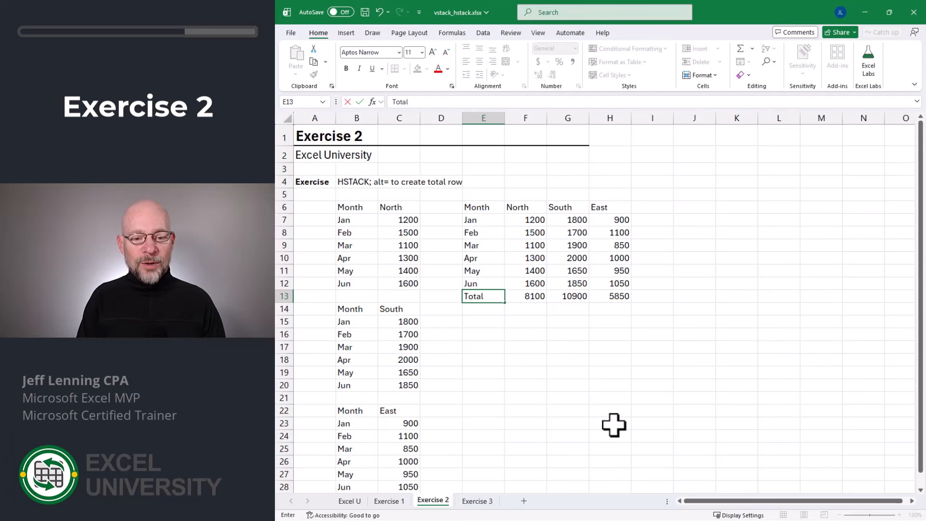
text(tal)
key(Return)
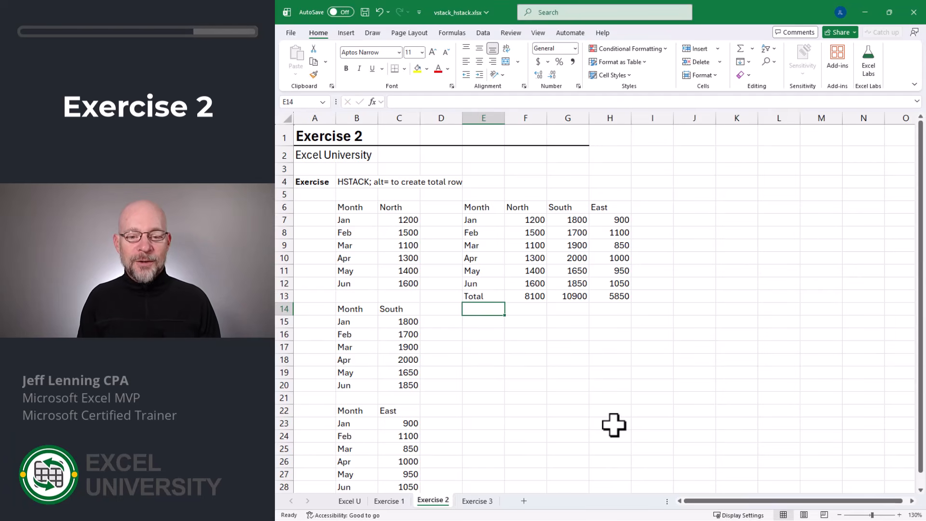
Step: Format columns F through H as Number with 0 decimal places and the 1000 separator
drag(528, 117, 611, 118)
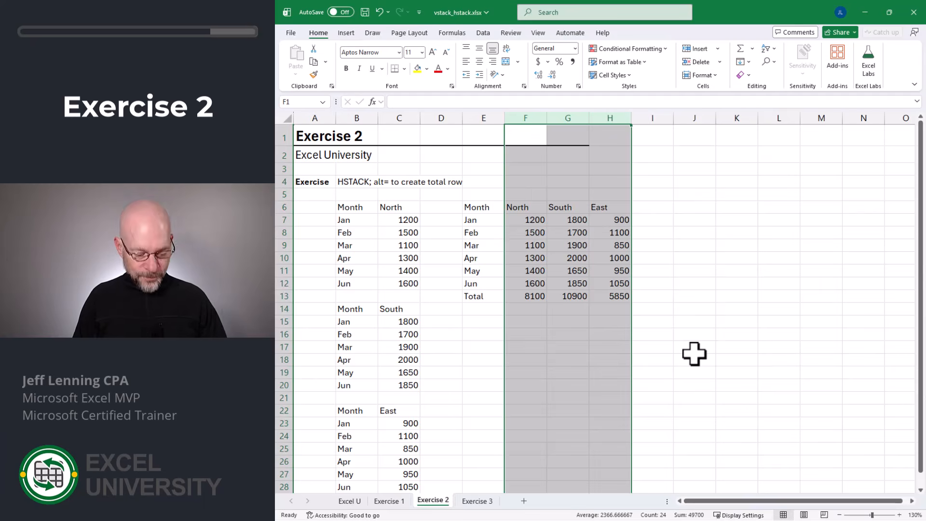
key(ctrl+1)
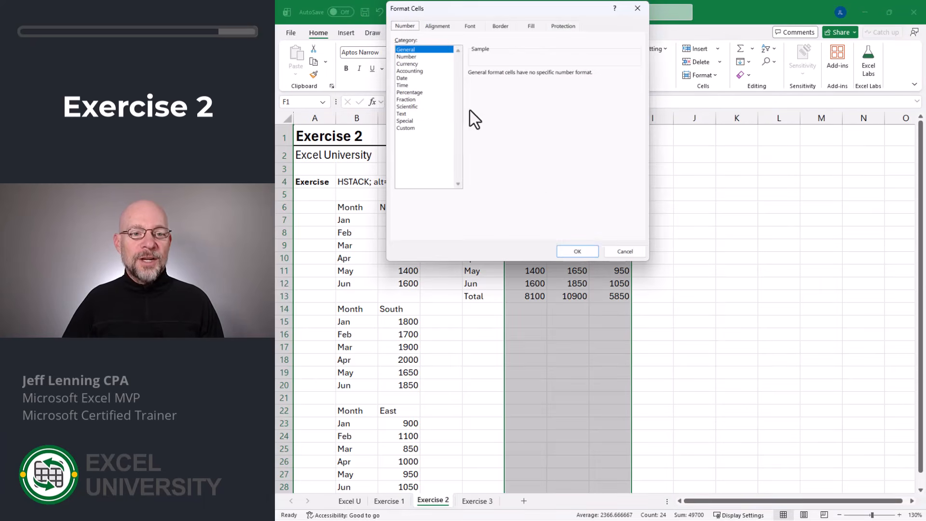
click(415, 57)
click(537, 77)
click(537, 76)
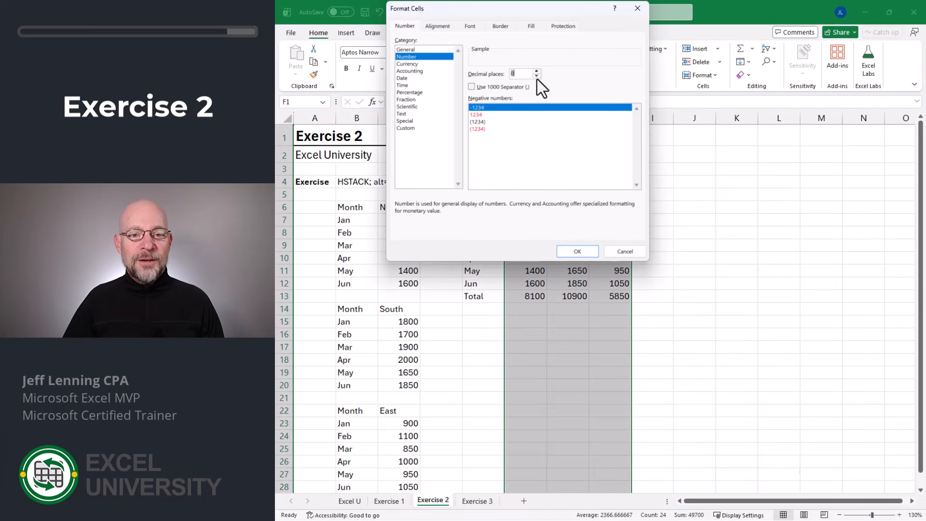
click(516, 88)
click(577, 250)
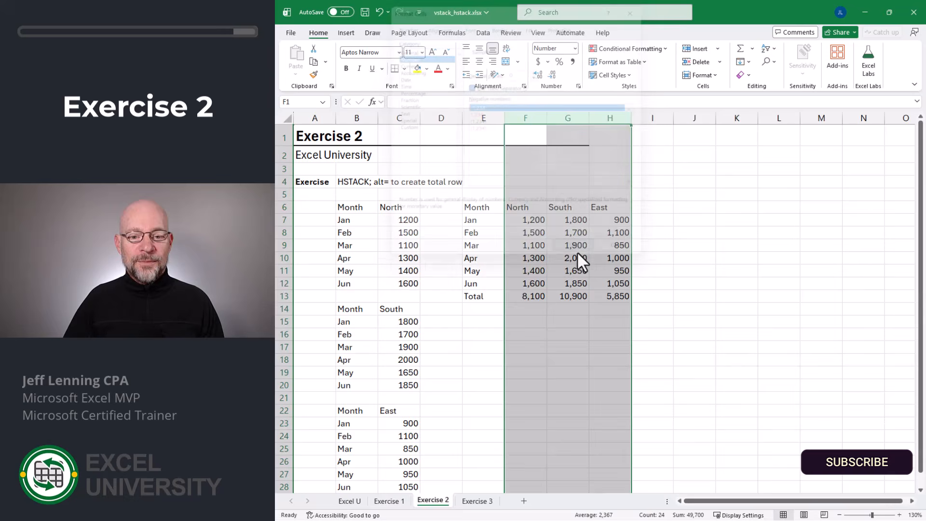
click(676, 331)
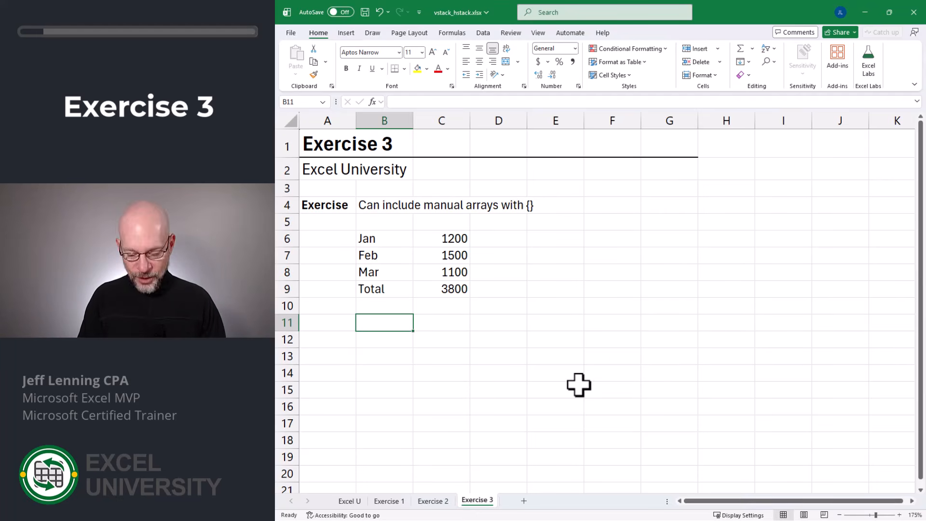
Step: On the Exercise 3 sheet, enter =VSTACK({"Month","Amount"},B6:C9) in B11 to put a manual header row above the data
text(=vst)
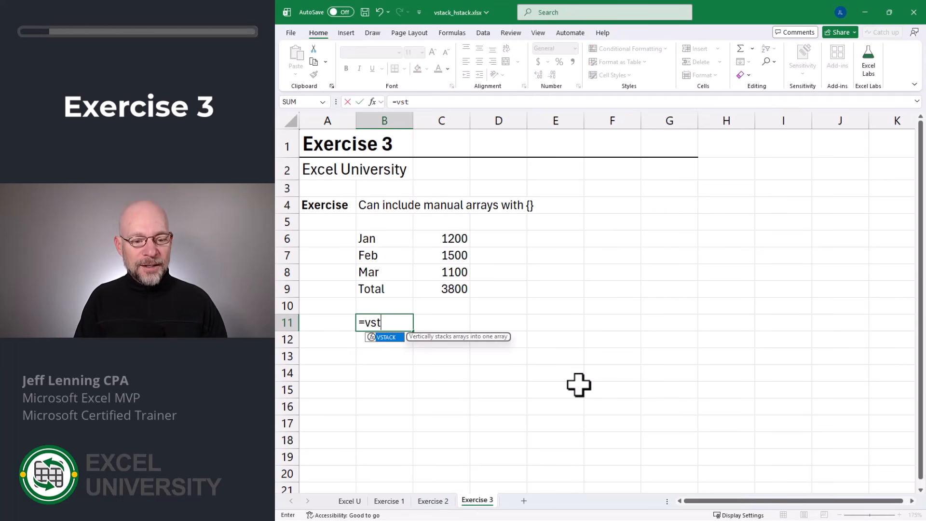
key(Tab)
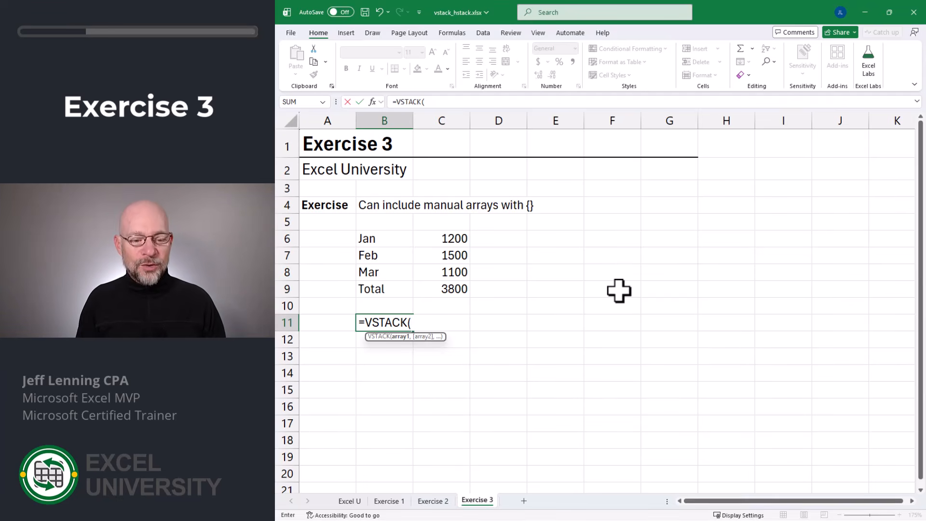
text(})
key(F2)
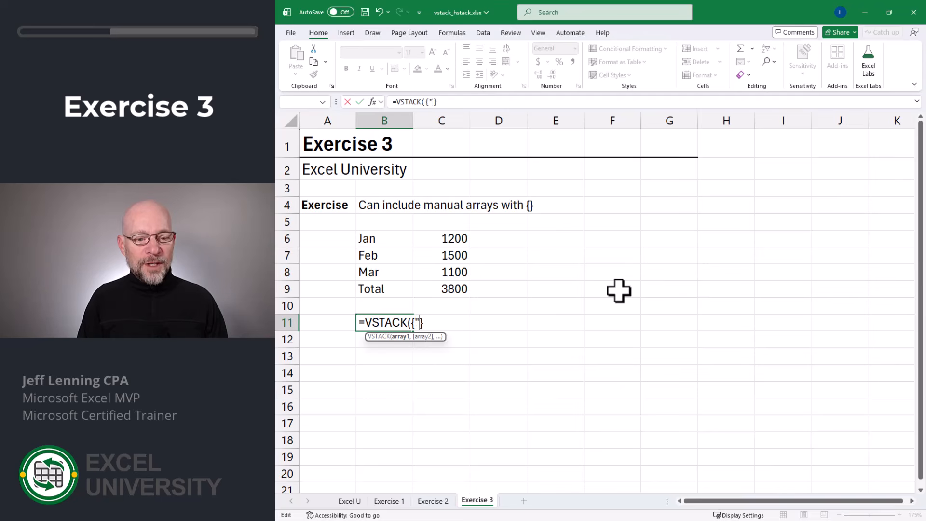
text(Month)
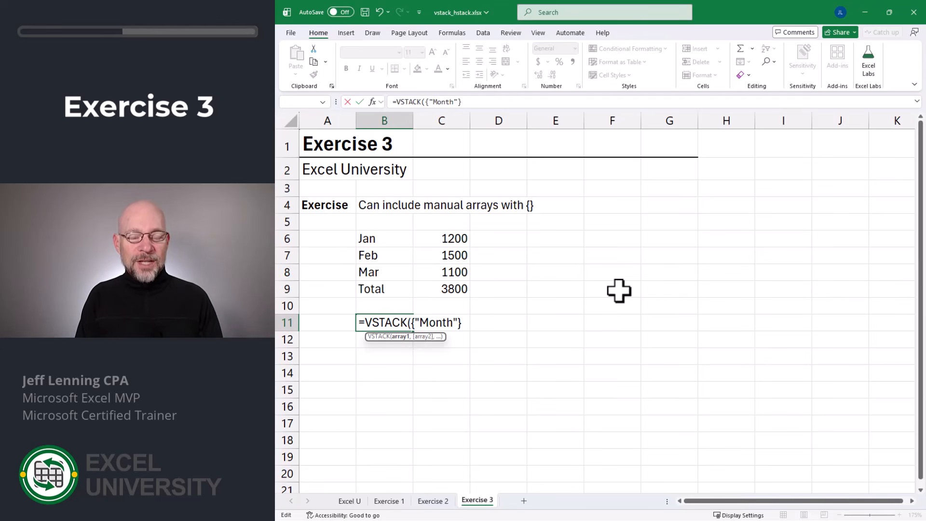
text(",")
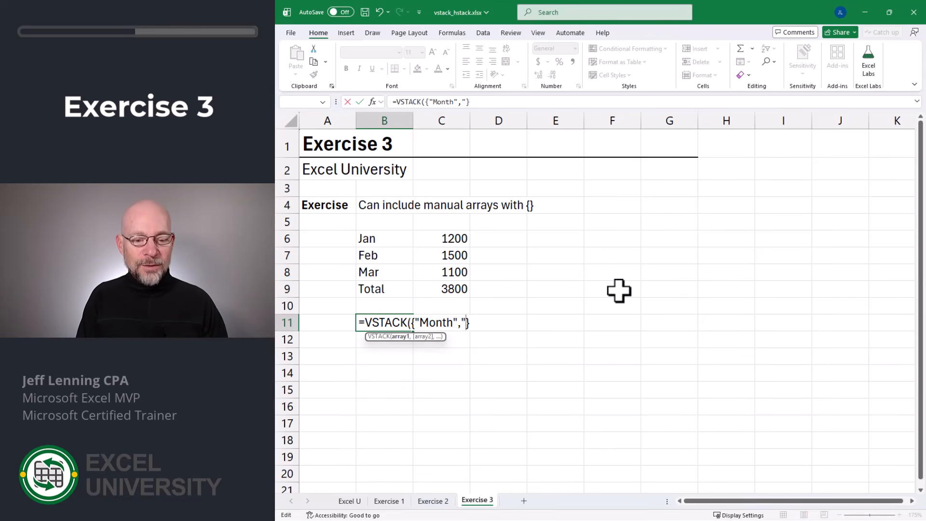
text(Amount)
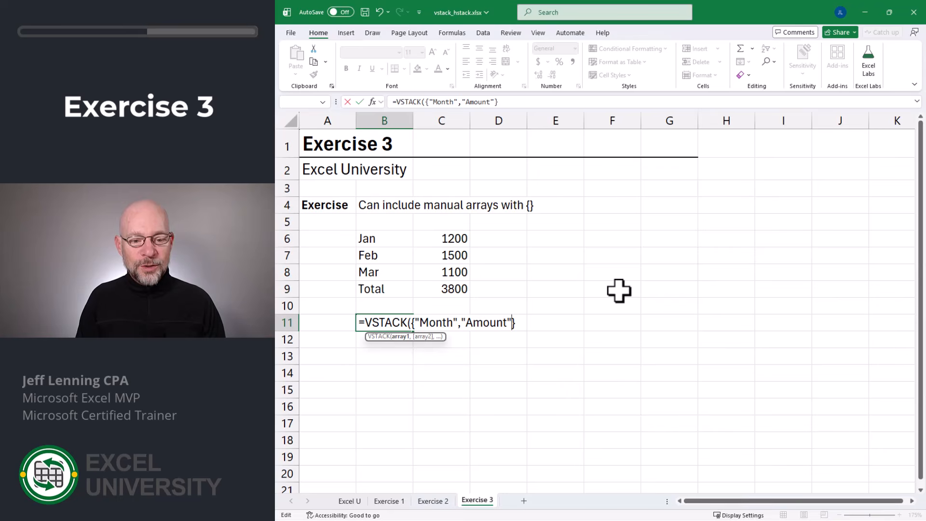
text("},)
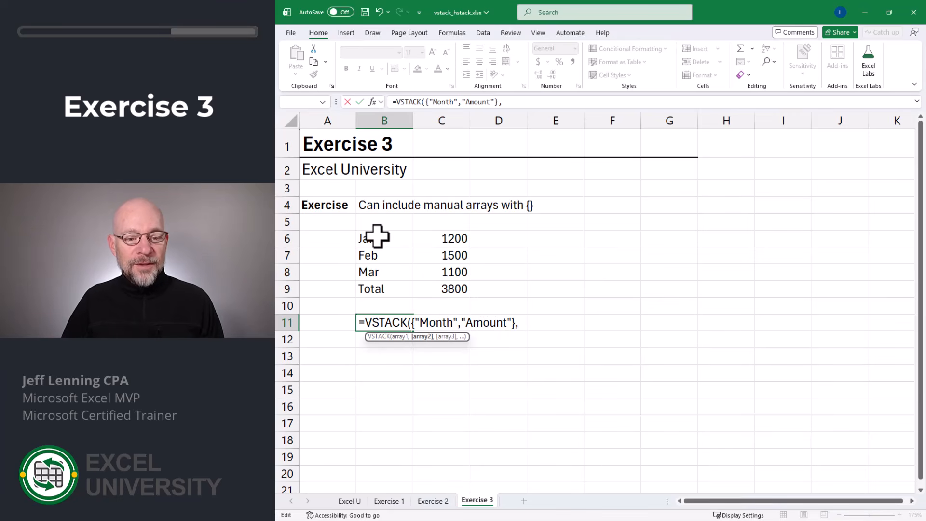
drag(377, 237, 453, 289)
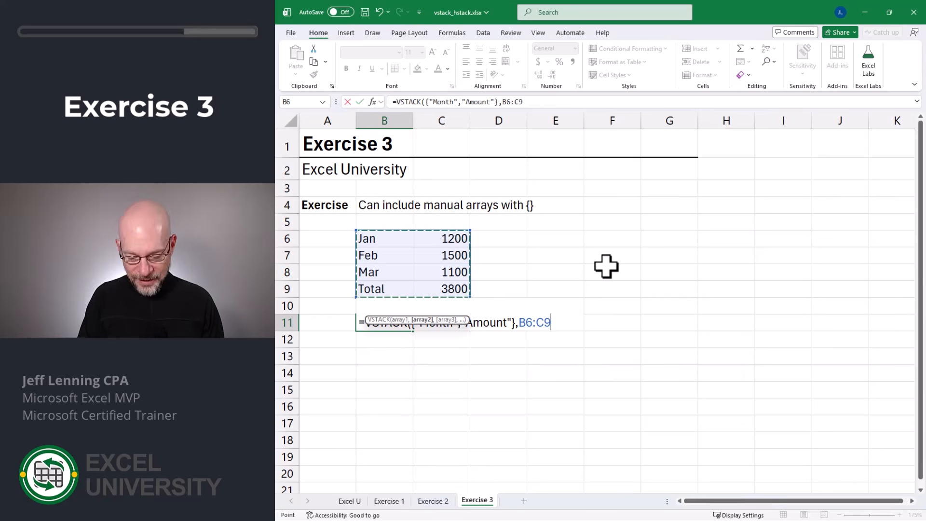
key(Return)
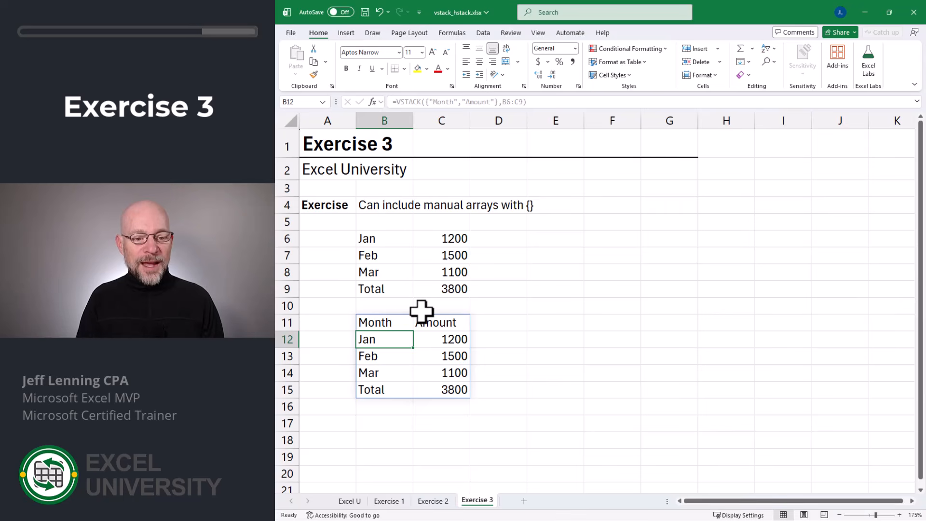
Step: Open the VSTACK formula in B11 for editing
double_click(400, 320)
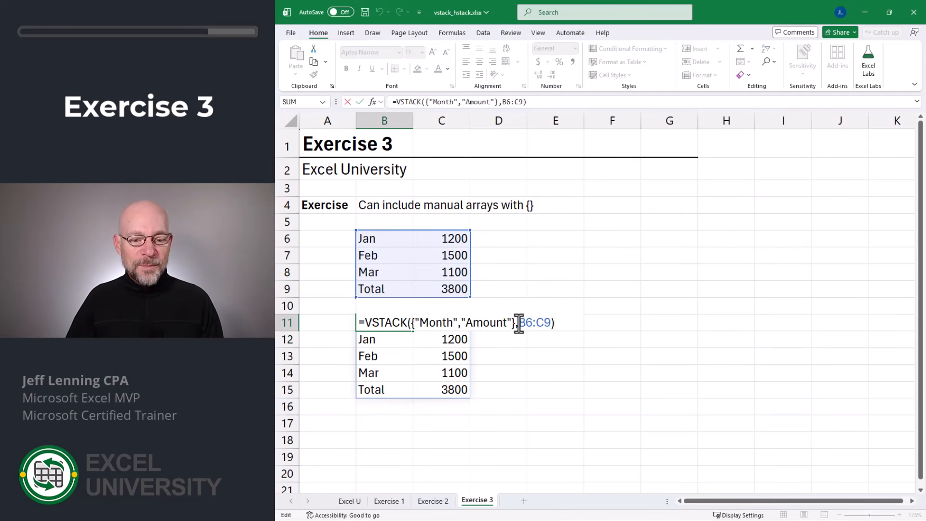